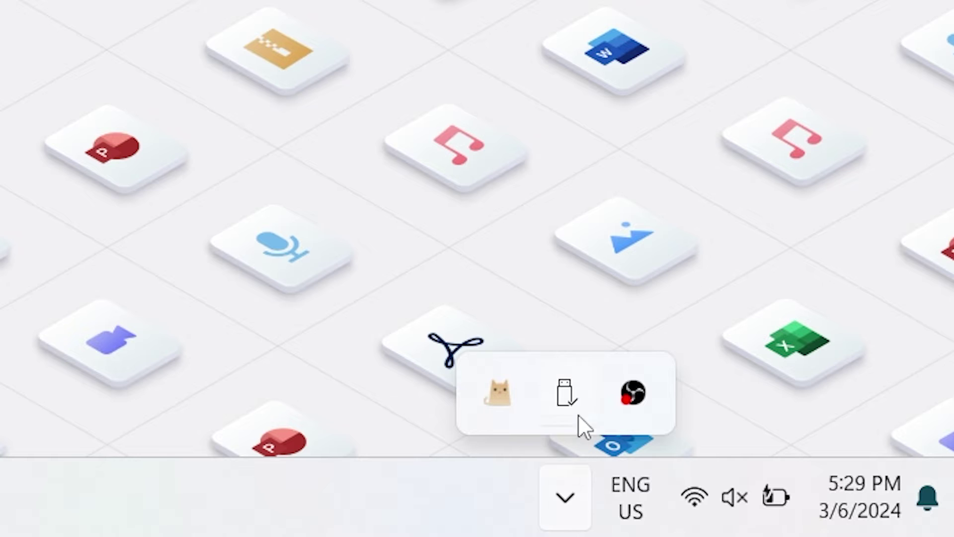
# Check NEW VOLUME (F:) properties from File Explorer's This PC: a 28.8 GB FAT32 USB drive.
pyautogui.rightClick(580, 393)
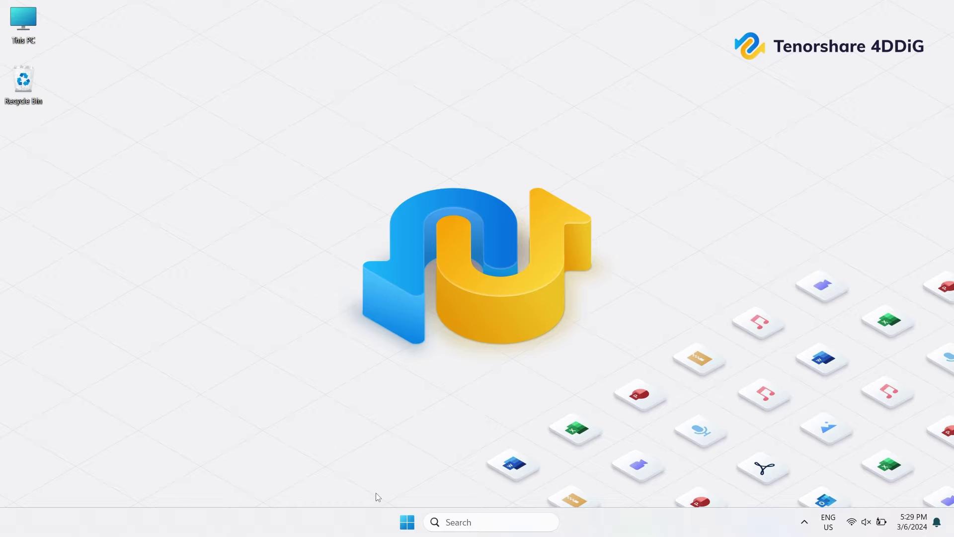
pyautogui.click(404, 526)
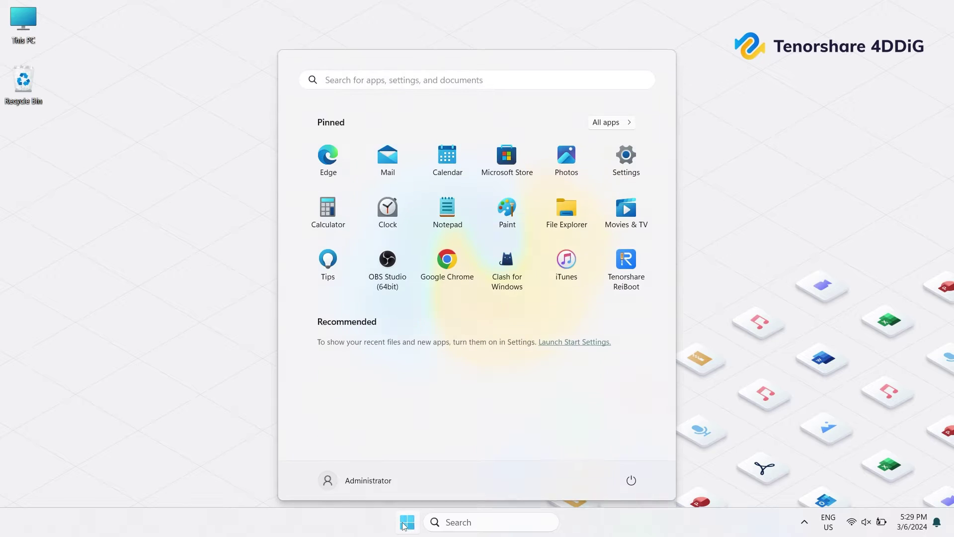
pyautogui.click(576, 212)
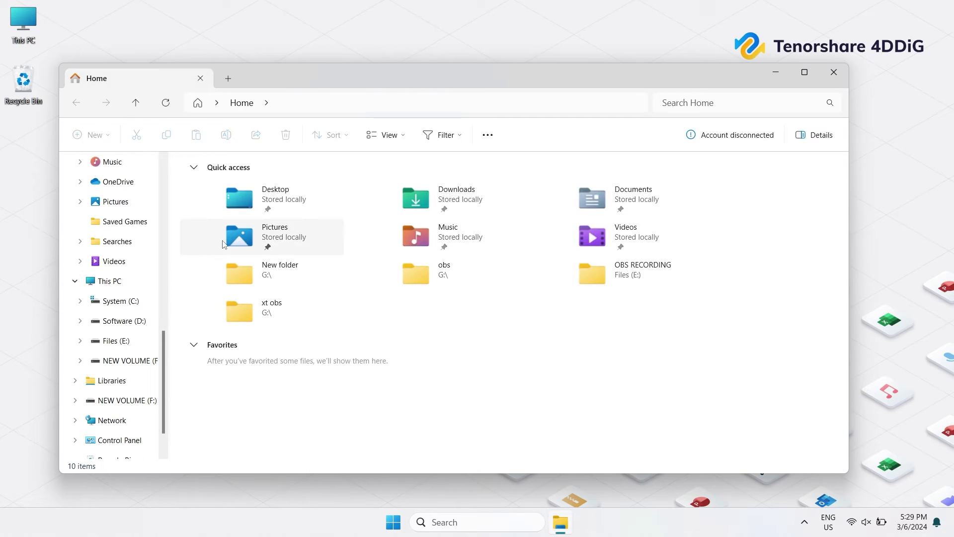
pyautogui.click(99, 281)
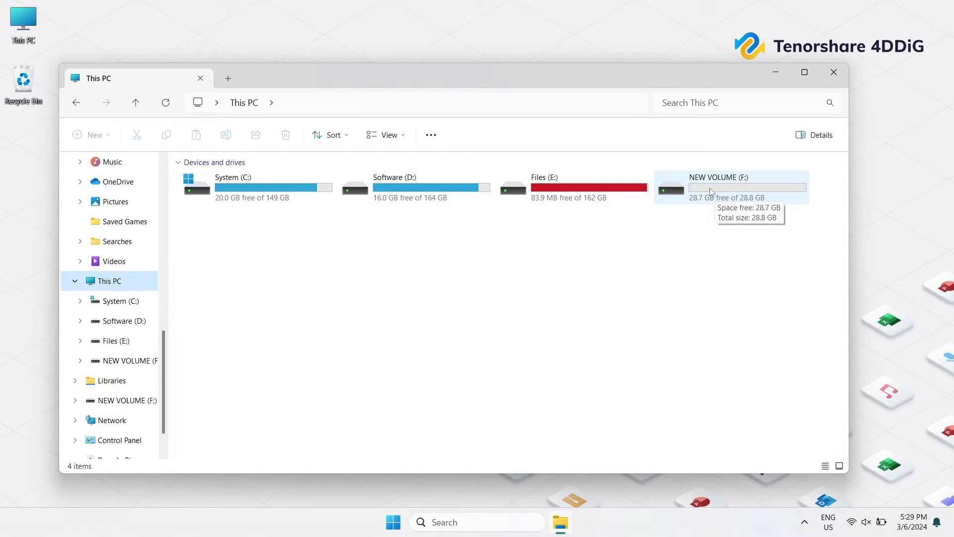
pyautogui.rightClick(710, 192)
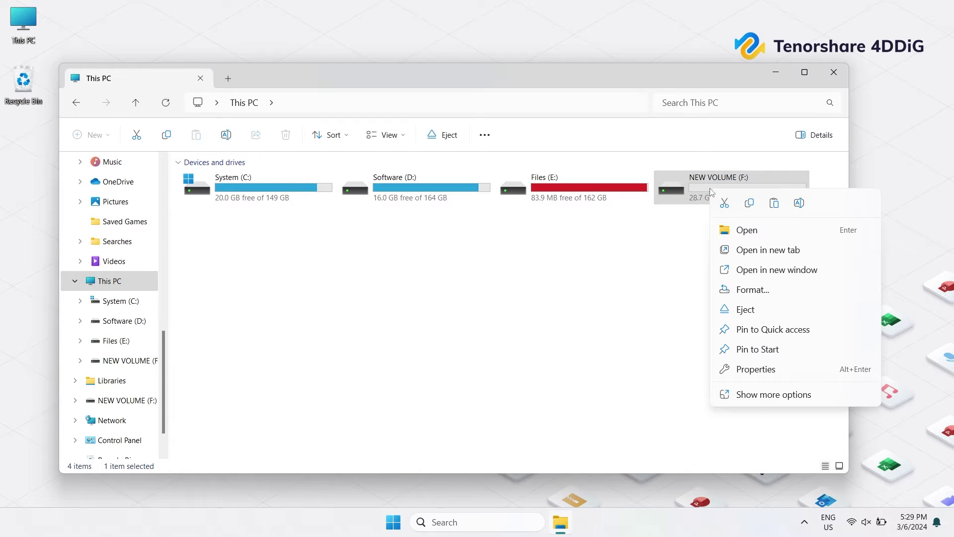
pyautogui.click(776, 370)
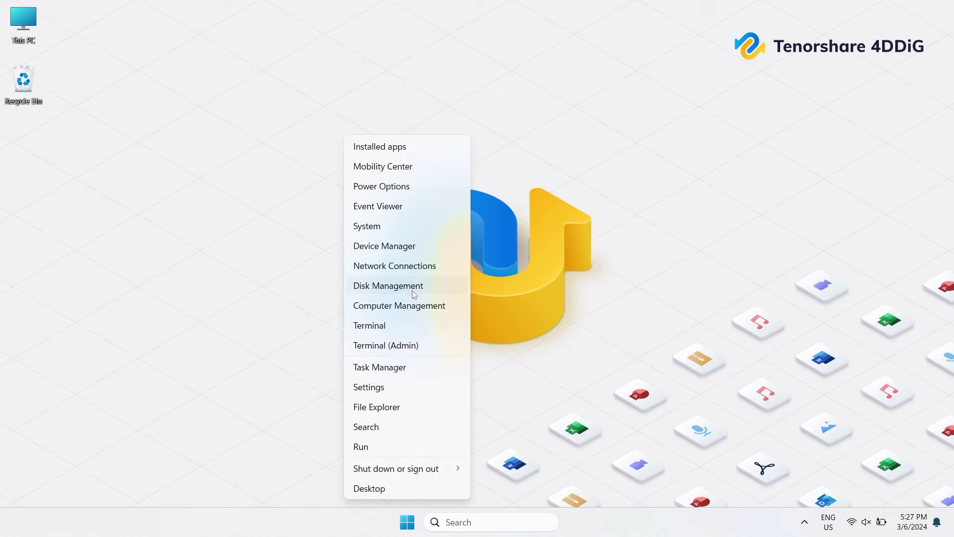
# Quick-format New Volume (F:) as FAT32 in Disk Management and confirm the data-erase warning.
pyautogui.click(397, 285)
pyautogui.click(332, 180)
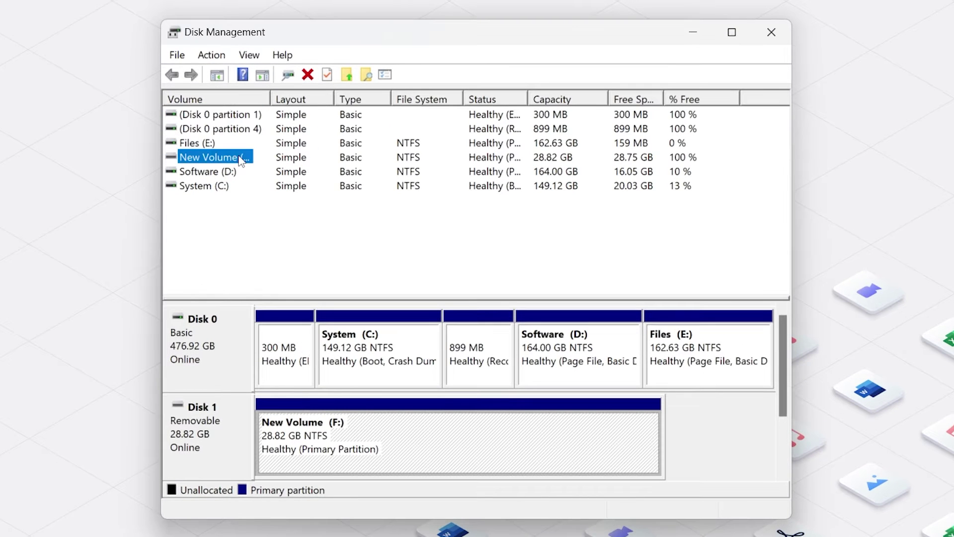
pyautogui.rightClick(327, 435)
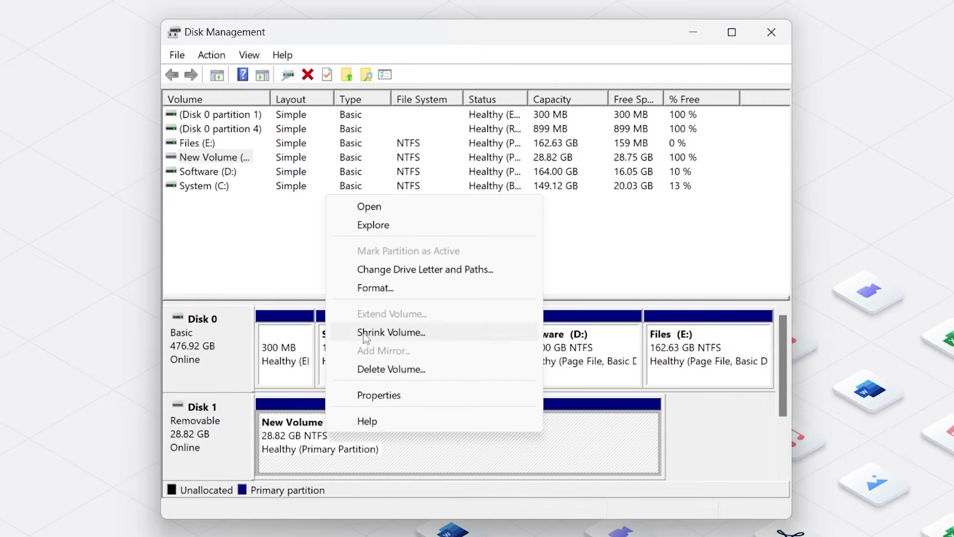
pyautogui.click(381, 293)
pyautogui.click(355, 294)
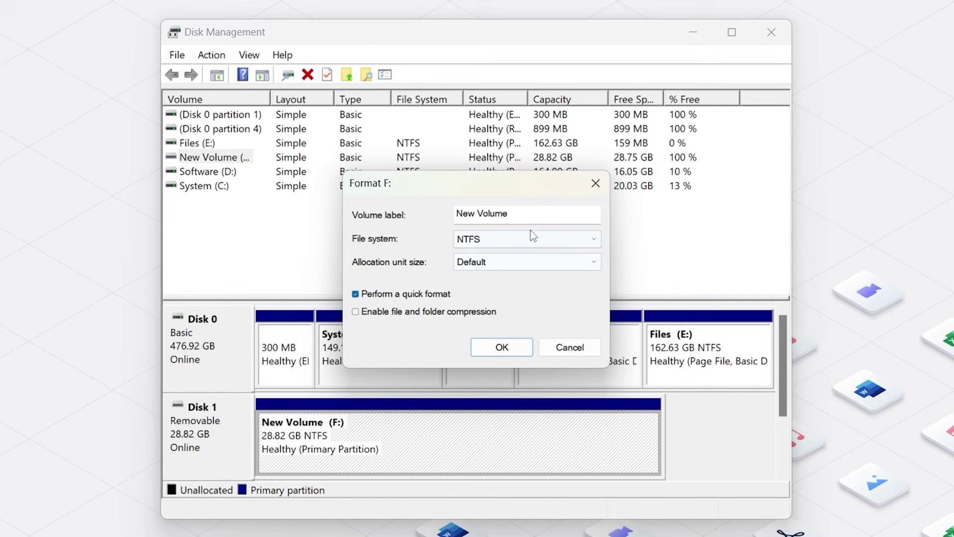
pyautogui.click(574, 239)
pyautogui.click(503, 264)
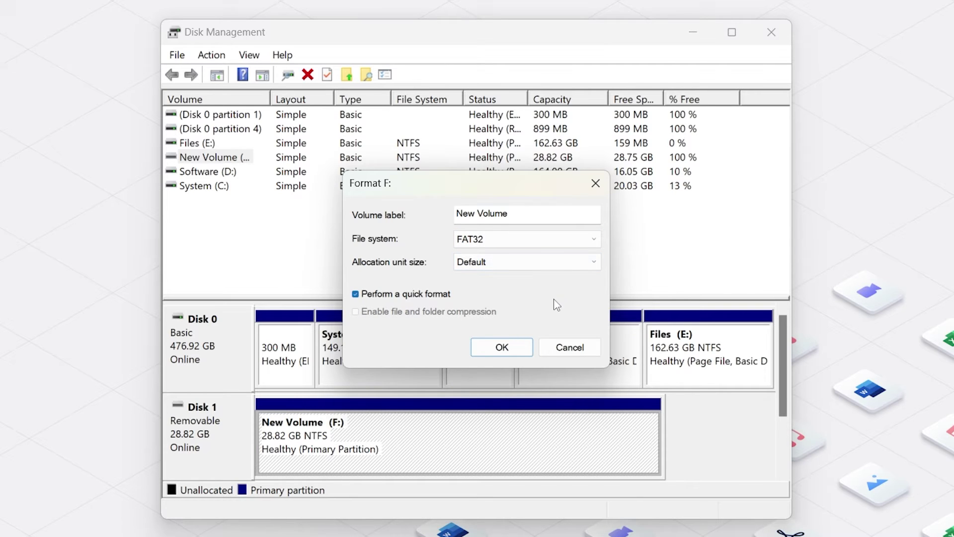
pyautogui.click(501, 349)
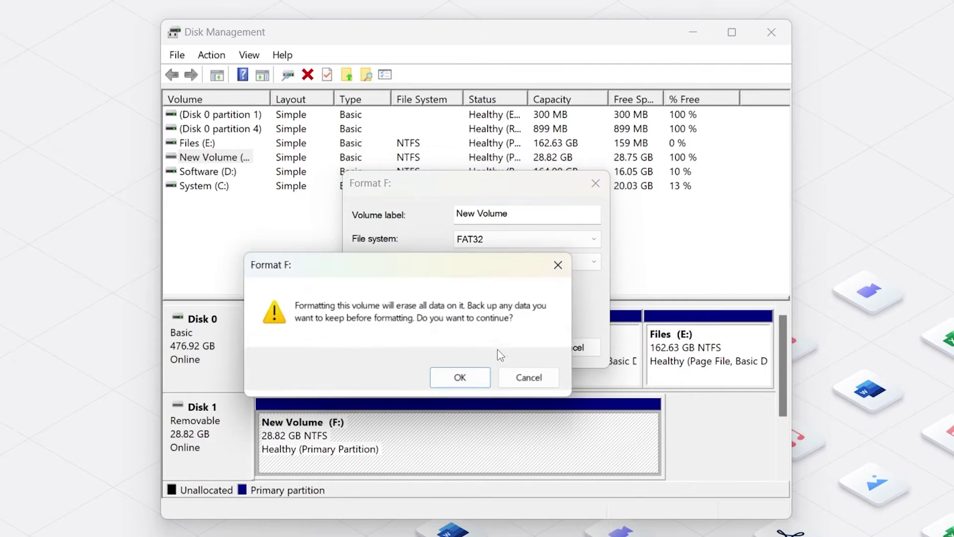
pyautogui.click(472, 380)
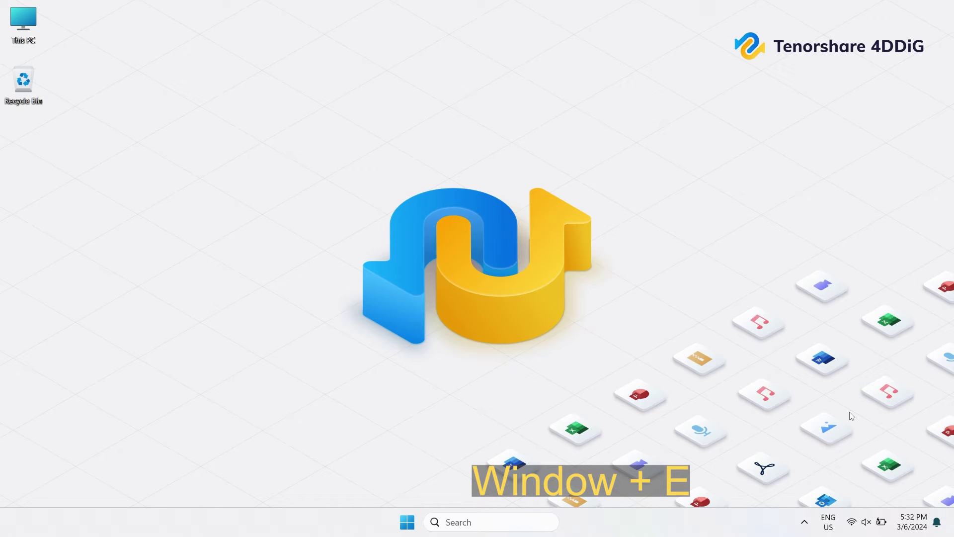
# Format NEW VOLUME (F:) from This PC with FAT32 (Default) and confirm erasing its data.
pyautogui.press('super+e')
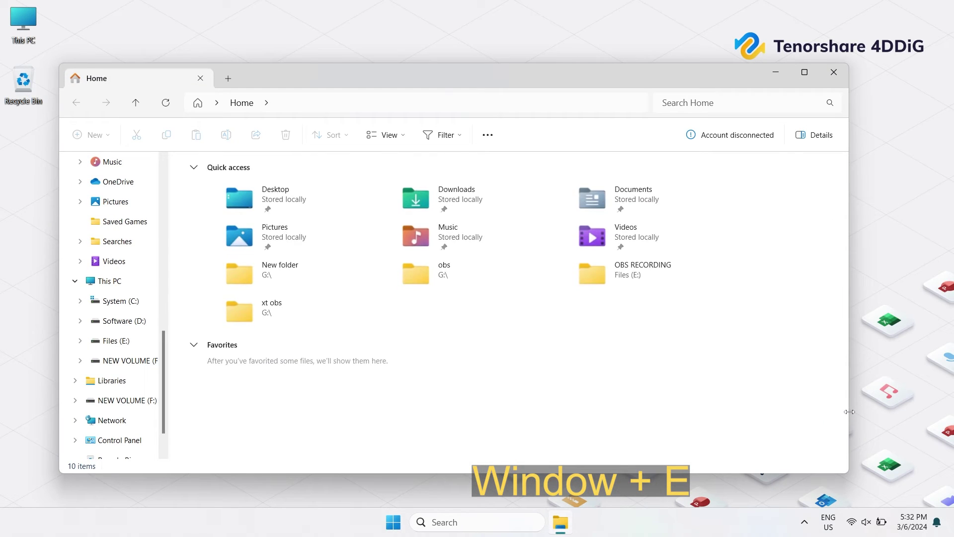
pyautogui.click(106, 283)
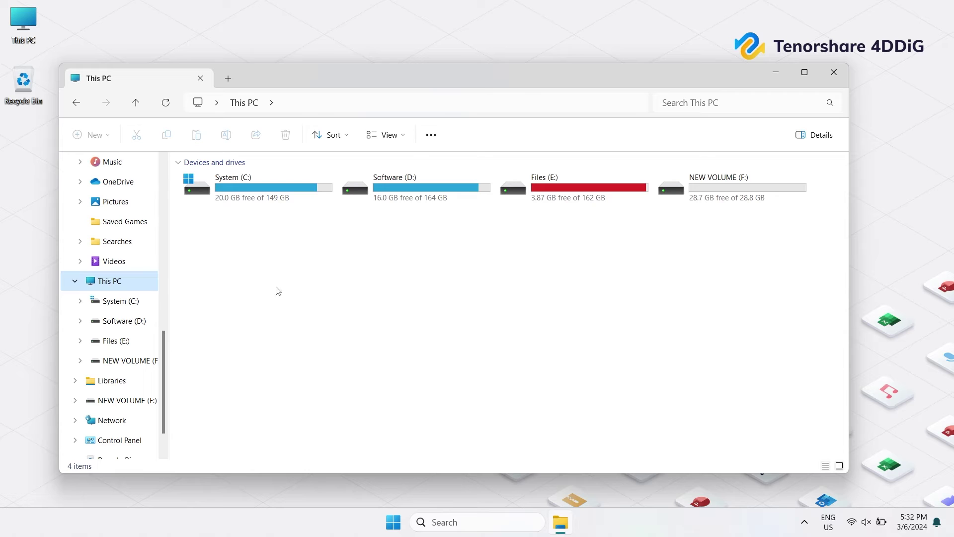
pyautogui.rightClick(709, 186)
pyautogui.click(744, 293)
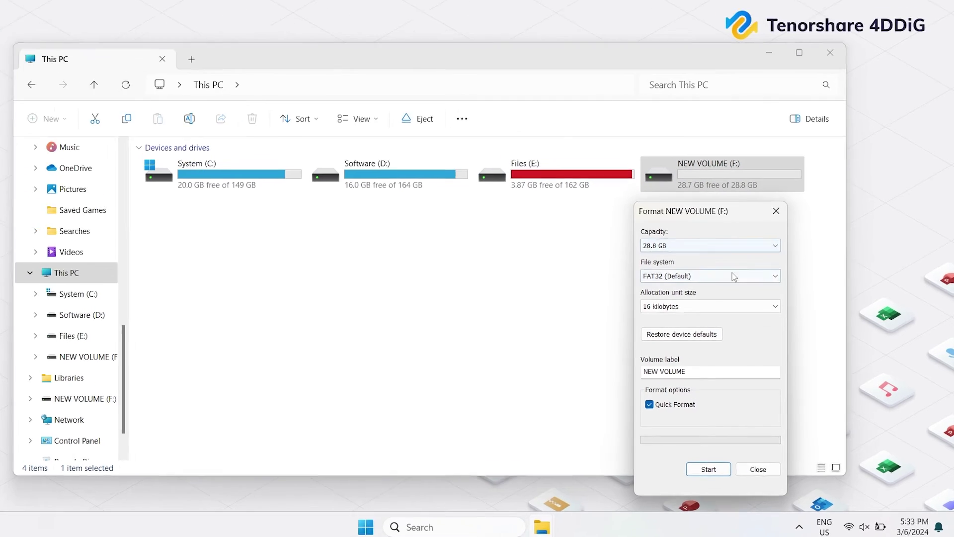
pyautogui.click(734, 283)
pyautogui.click(574, 254)
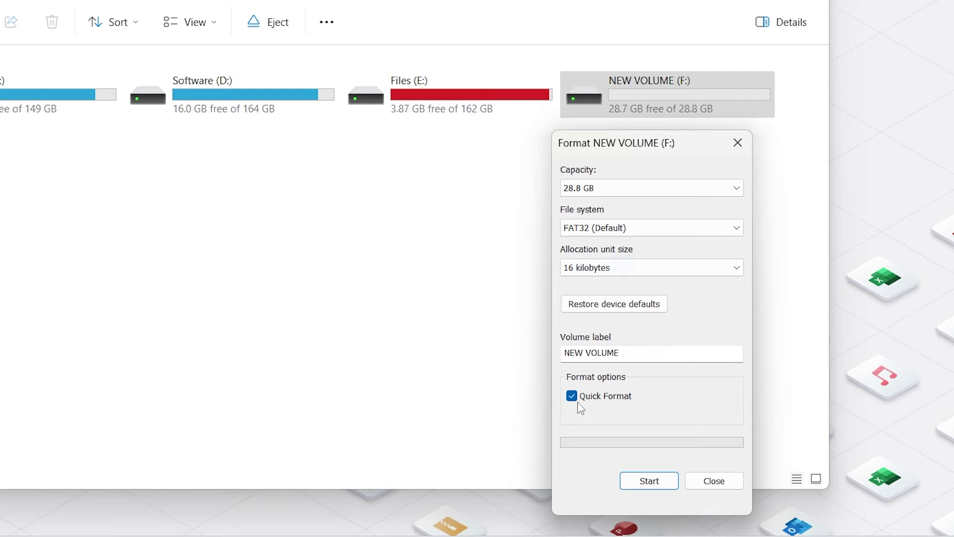
pyautogui.click(644, 478)
pyautogui.click(348, 198)
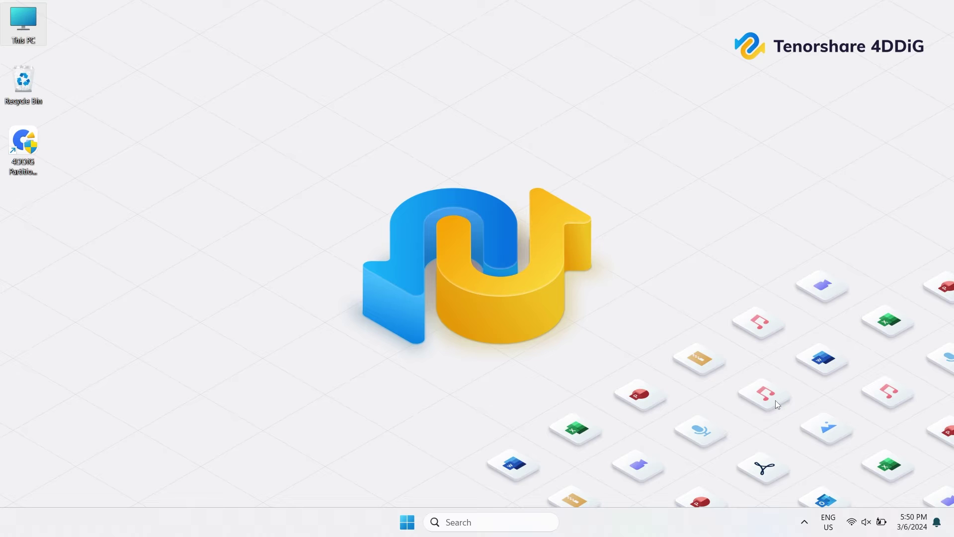
# Run format /FS:FAT32 F: in an administrator PowerShell terminal and confirm the drive is ready.
pyautogui.rightClick(407, 527)
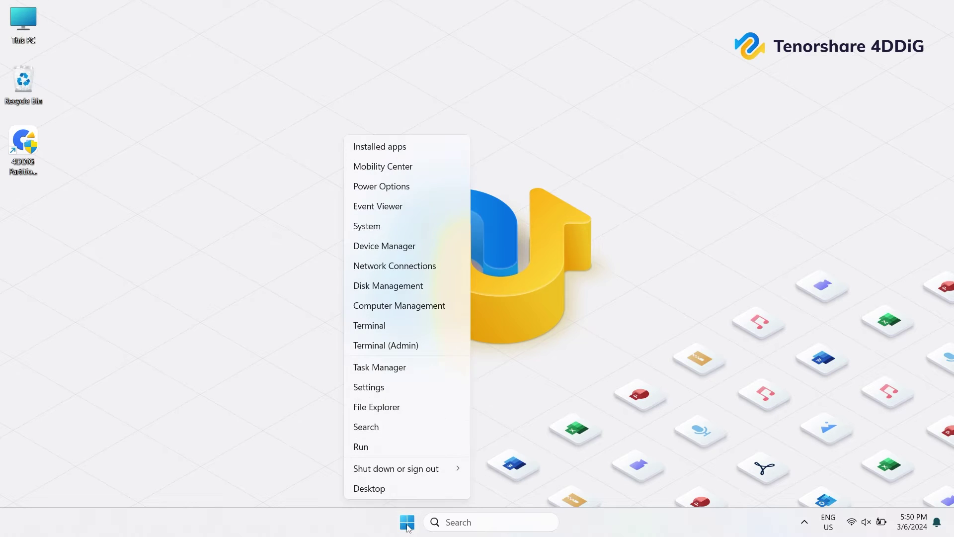
pyautogui.click(385, 347)
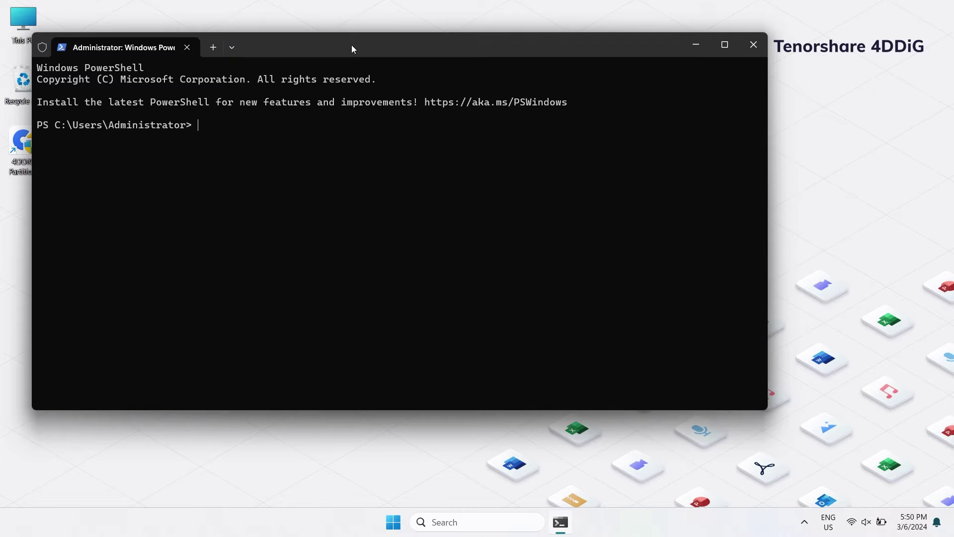
pyautogui.moveTo(352, 41); pyautogui.dragTo(460, 118)
pyautogui.write('format /')
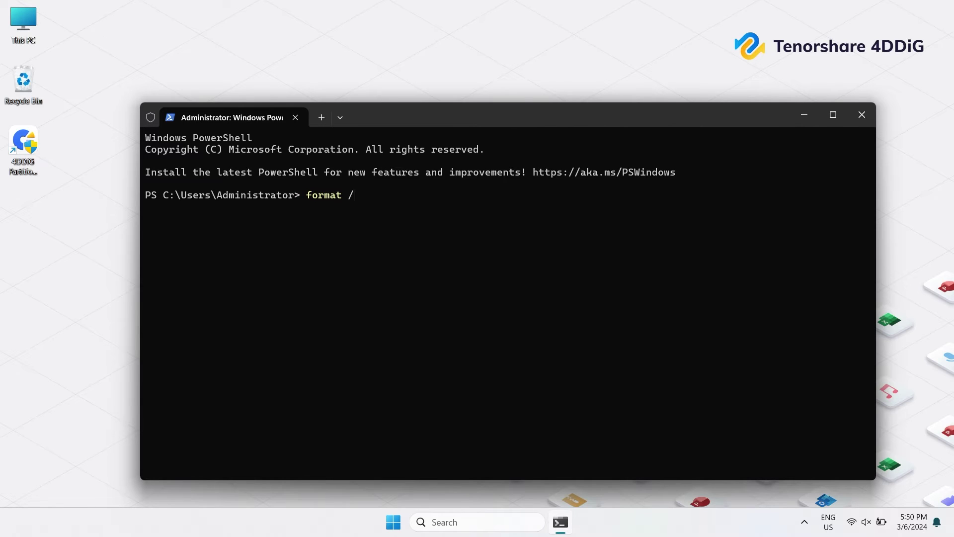
pyautogui.write('FS:FA')
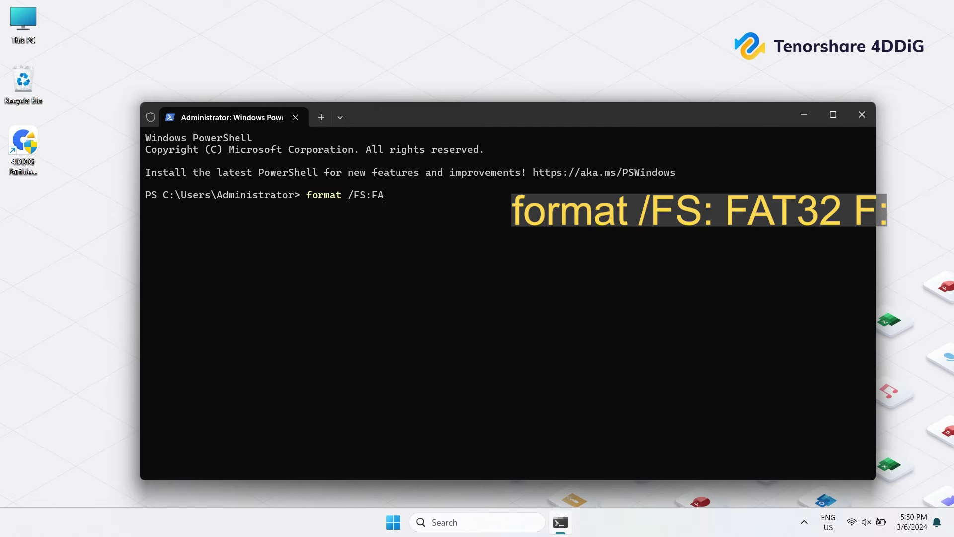
pyautogui.write('T32 F:')
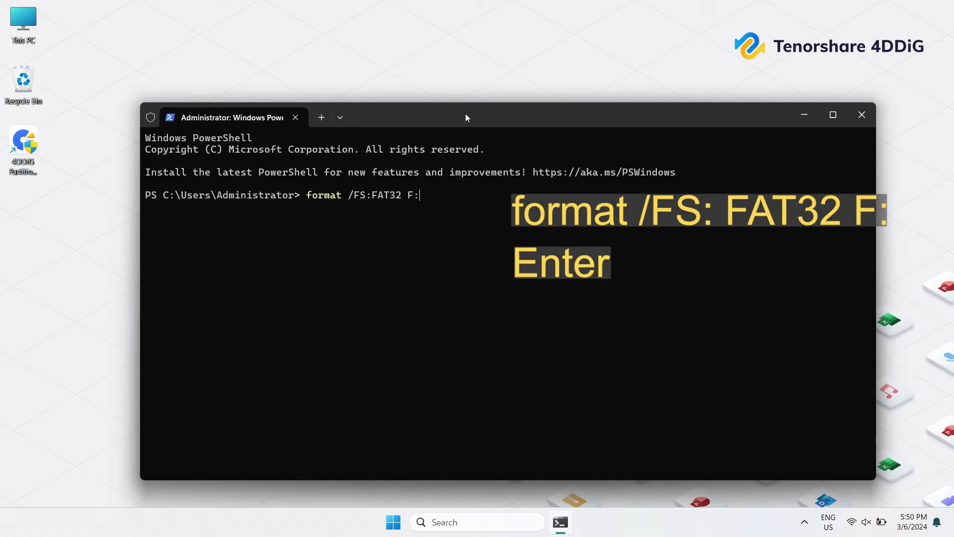
pyautogui.press('Return')
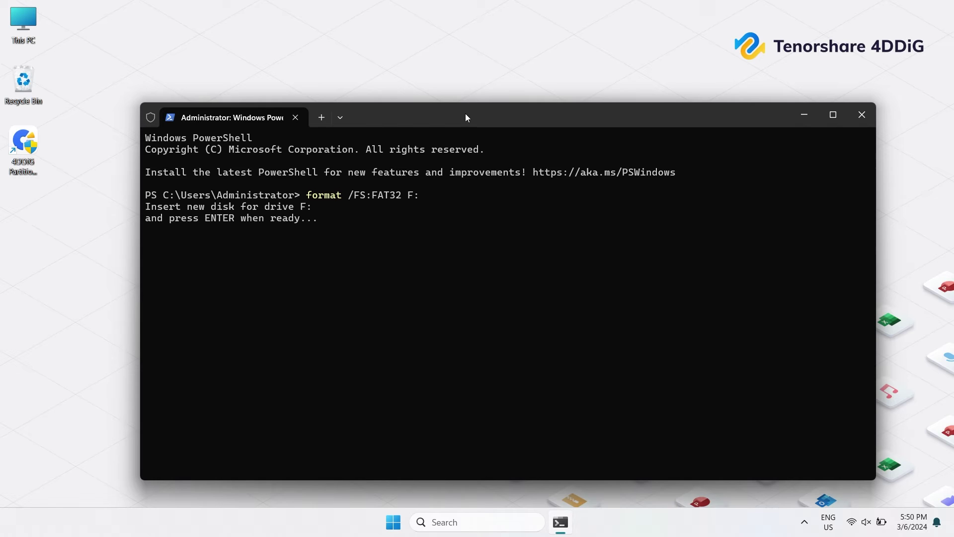
pyautogui.press('Return')
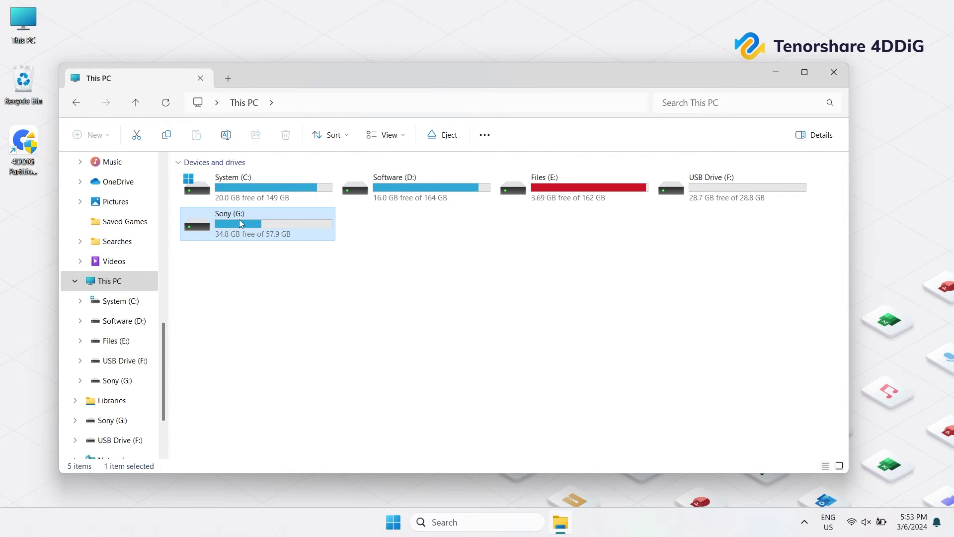
# View the Sony (G:) drive's properties, showing a 57.9 GB exFAT drive.
pyautogui.rightClick(239, 222)
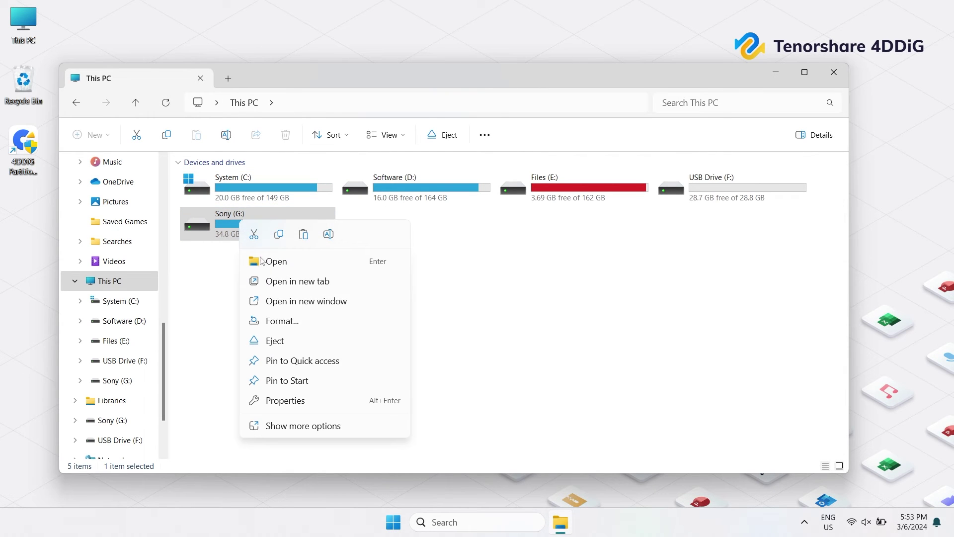
pyautogui.click(289, 399)
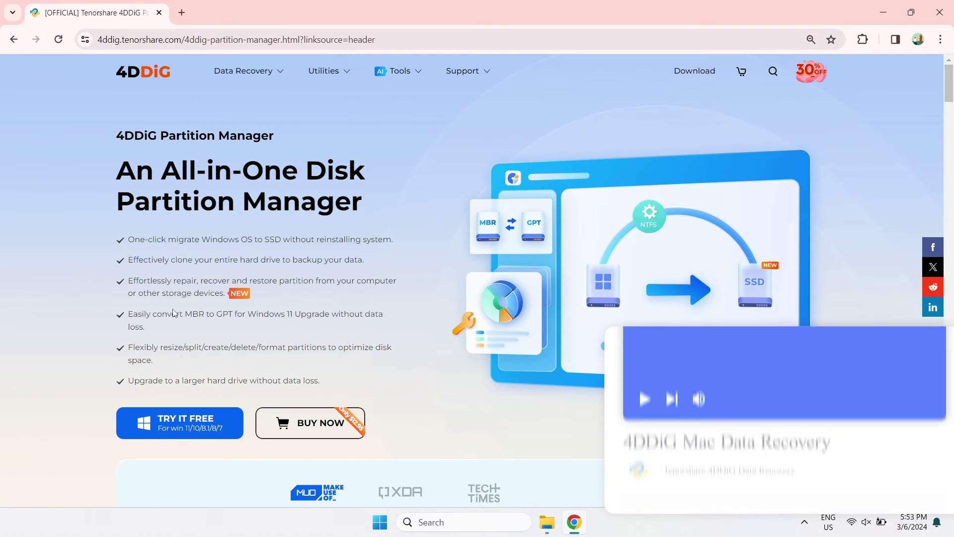
# Highlight, then deselect, the partition resize/format feature bullet on the 4DDiG Partition Manager page.
pyautogui.moveTo(128, 348); pyautogui.dragTo(166, 365)
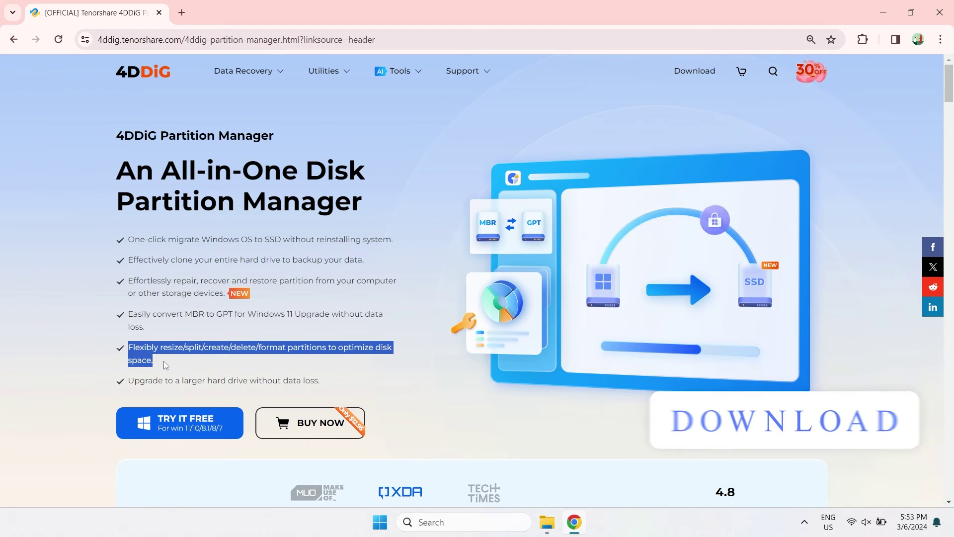
pyautogui.click(245, 367)
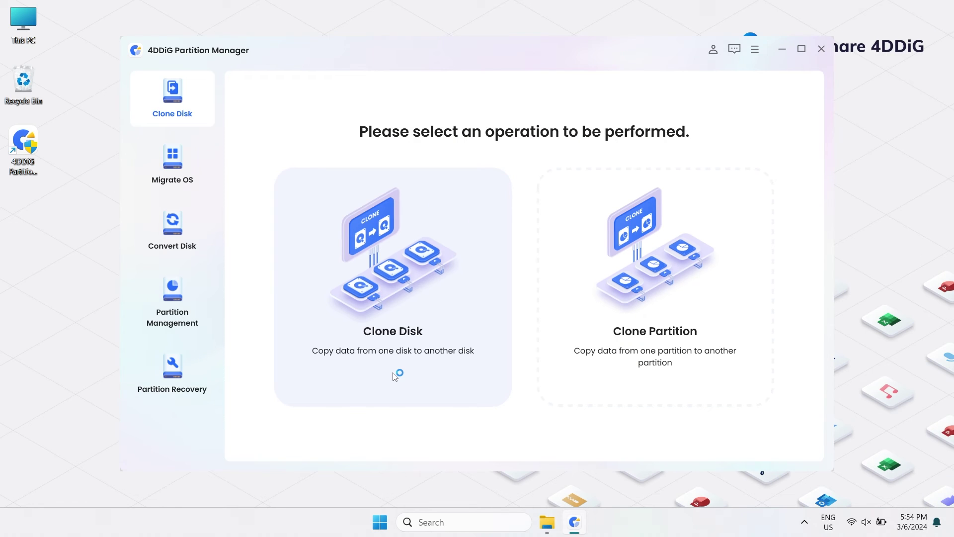
# Format partition F: on Disk 1 as FAT32, confirm, and execute the queued task to completion.
pyautogui.click(172, 304)
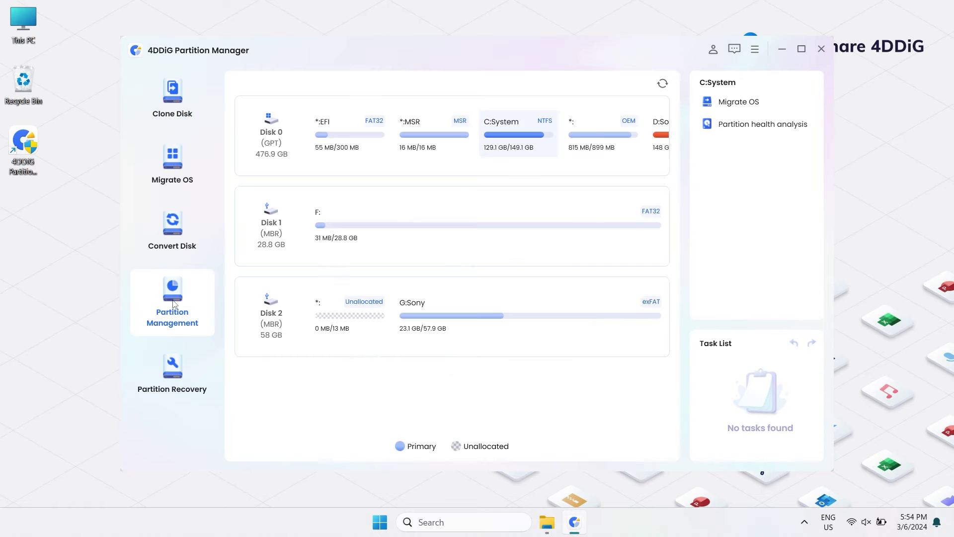
pyautogui.click(395, 228)
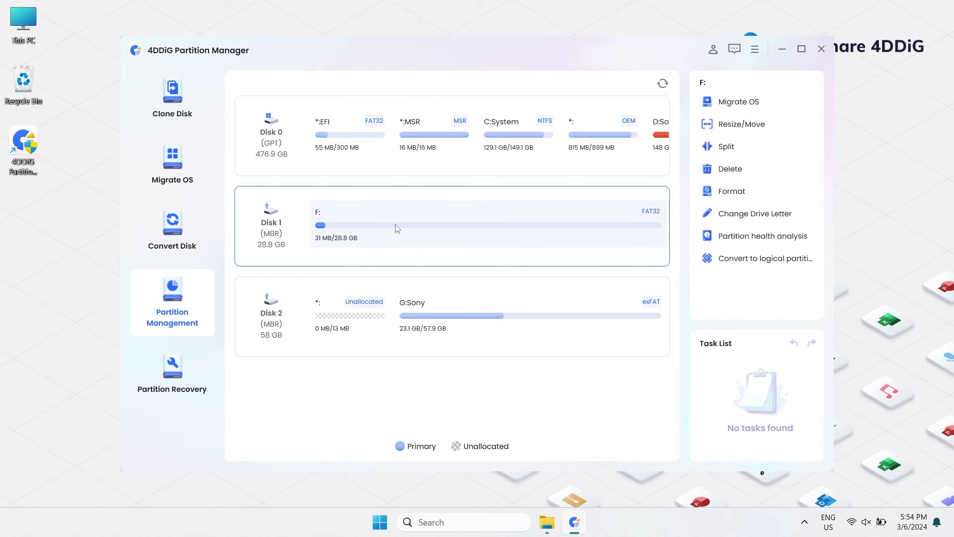
pyautogui.click(733, 193)
pyautogui.click(366, 169)
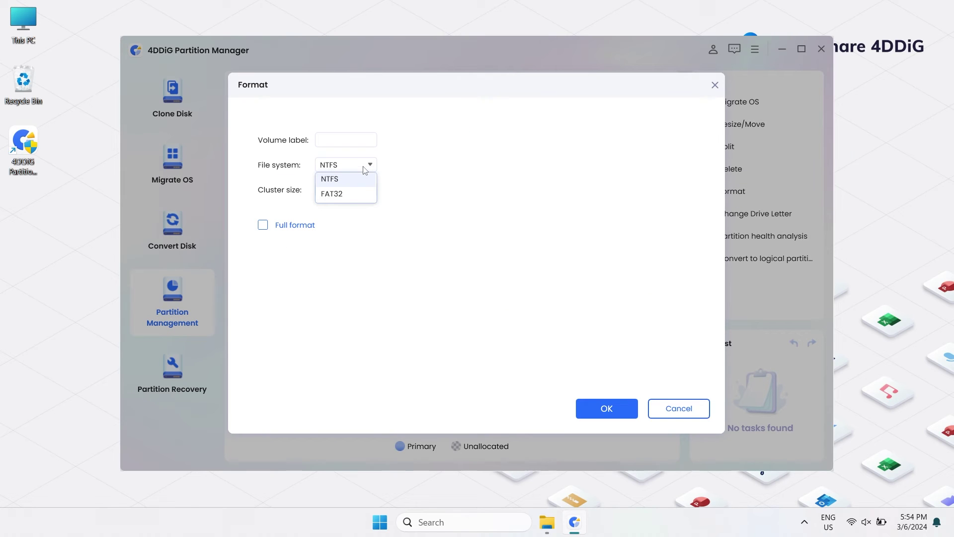
pyautogui.click(348, 193)
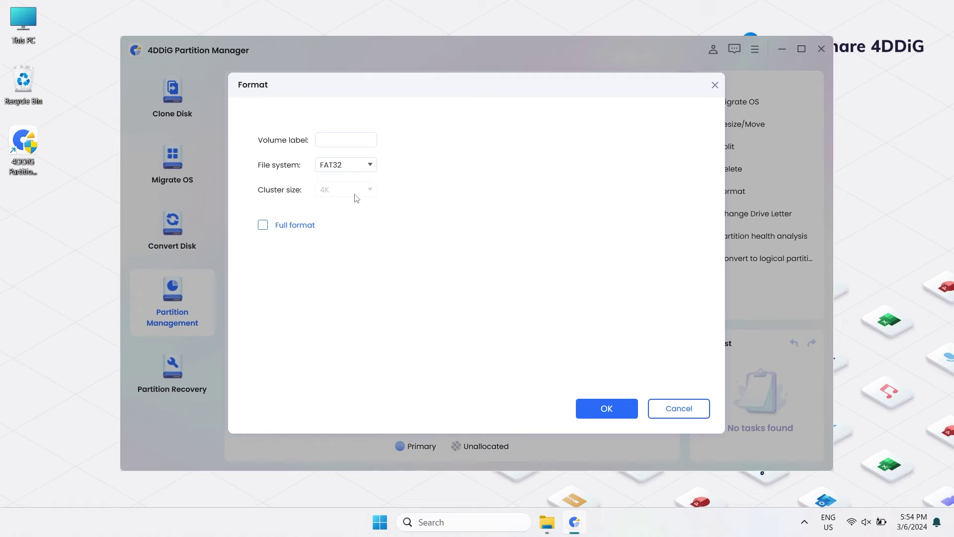
pyautogui.click(592, 412)
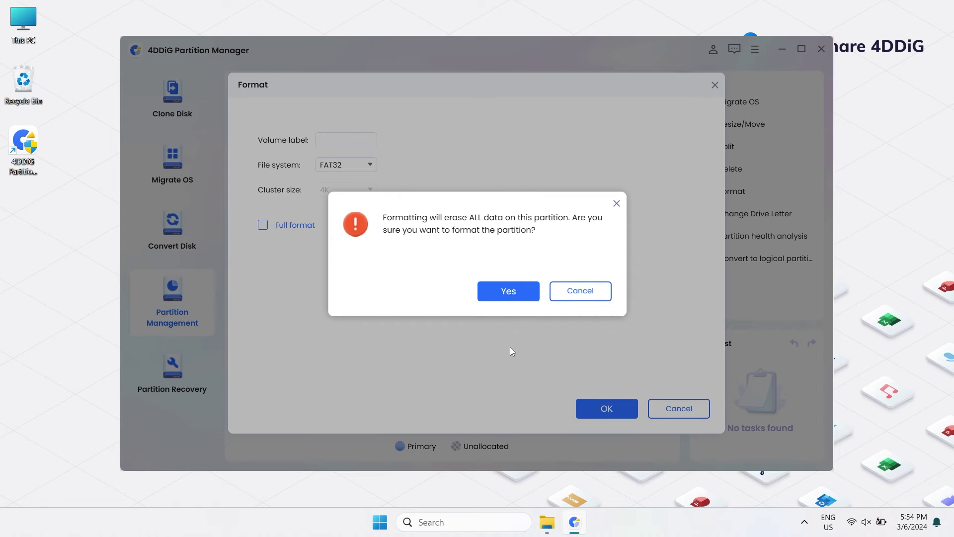
pyautogui.click(505, 297)
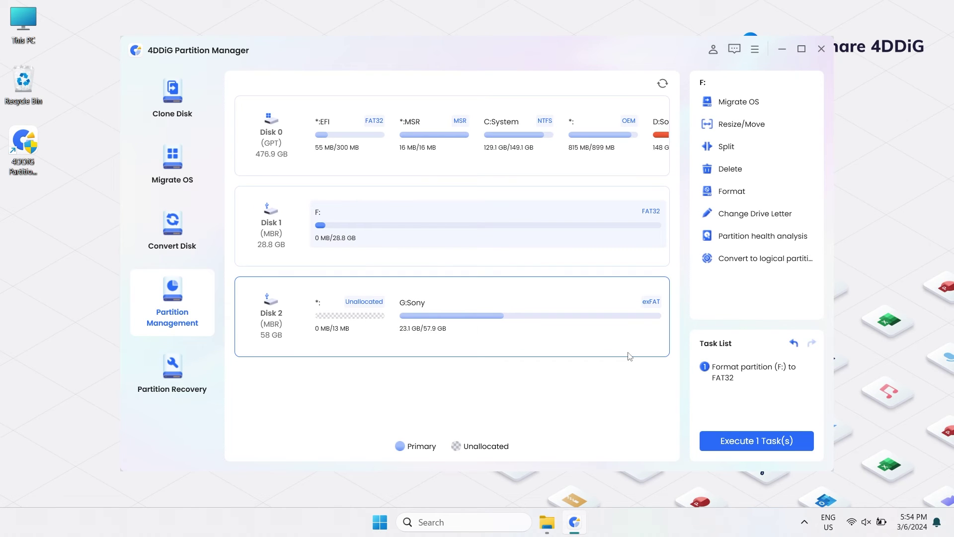
pyautogui.click(722, 444)
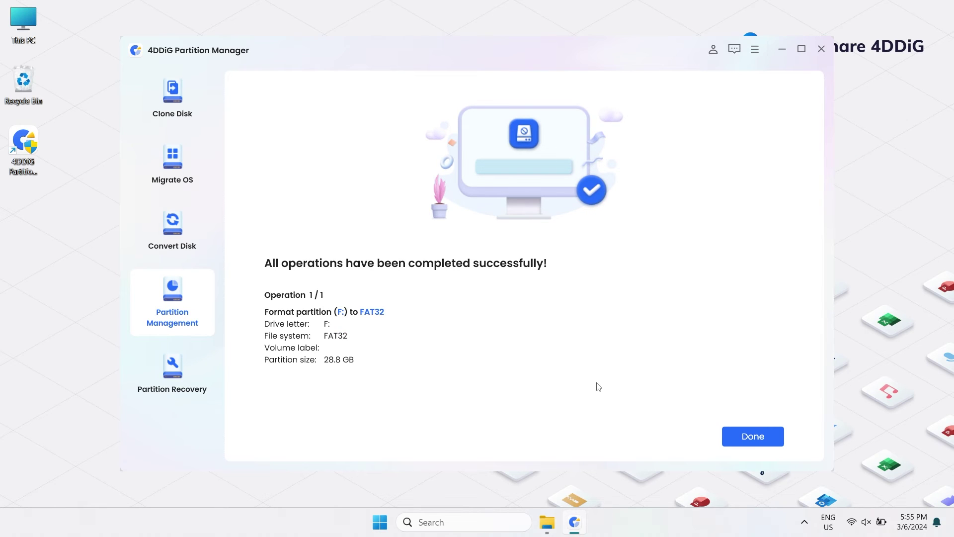
pyautogui.click(763, 436)
# Check USB Drive (F:) properties in This PC and open the drive to confirm it is empty.
pyautogui.click(546, 522)
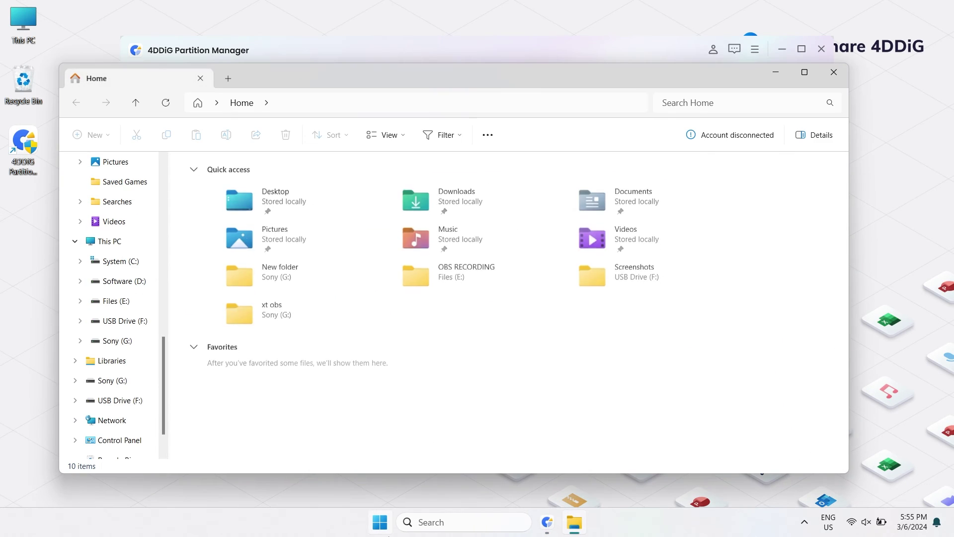
pyautogui.click(123, 243)
pyautogui.rightClick(725, 191)
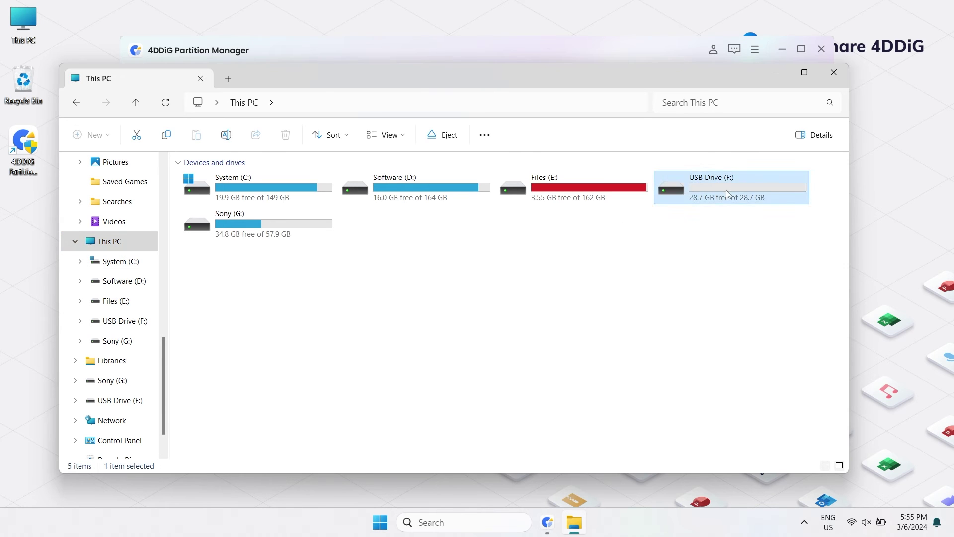
pyautogui.click(771, 371)
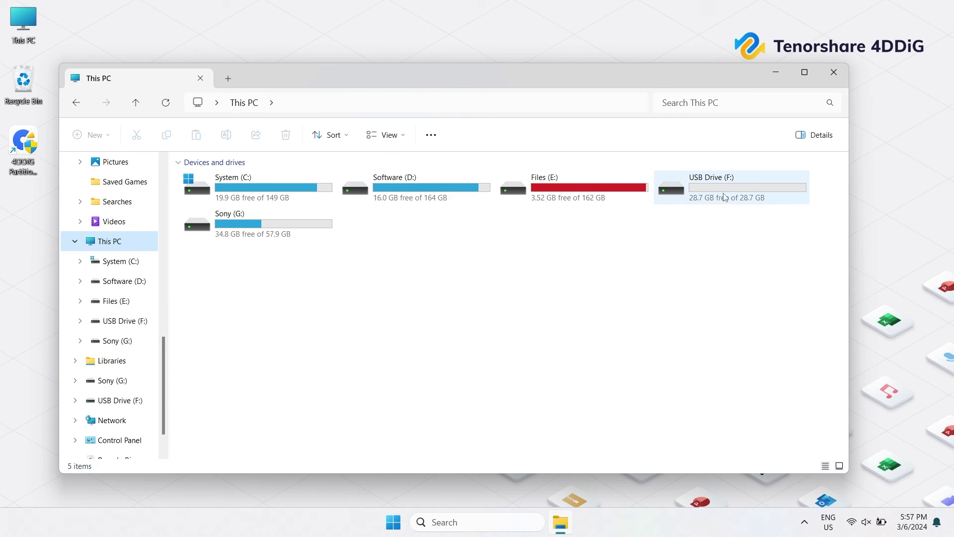
pyautogui.doubleClick(724, 195)
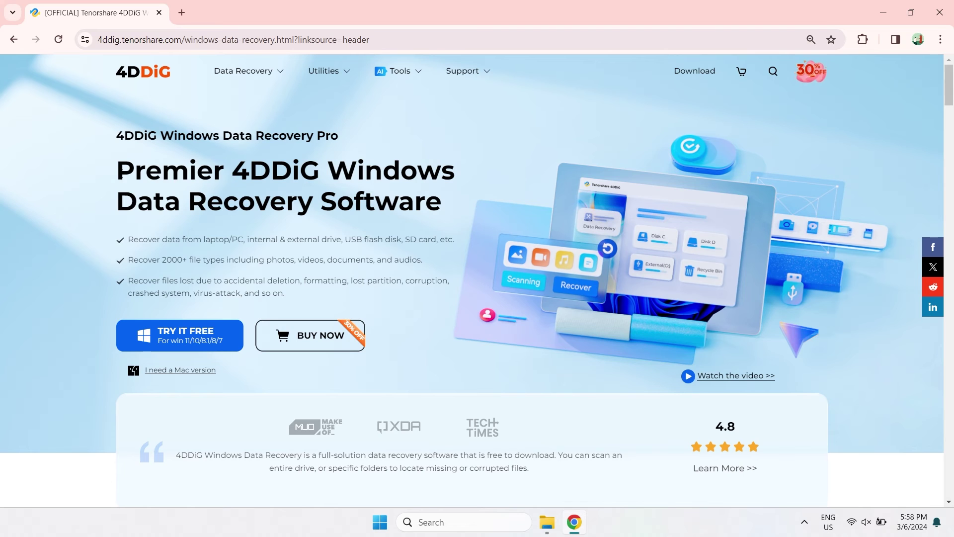
# Highlight and deselect the 4DDiG product heading, then scroll the page down and back up.
pyautogui.moveTo(126, 182); pyautogui.dragTo(555, 216)
pyautogui.click(489, 195)
pyautogui.scroll(-10, 464, 222)
pyautogui.scroll(3, 466, 228)
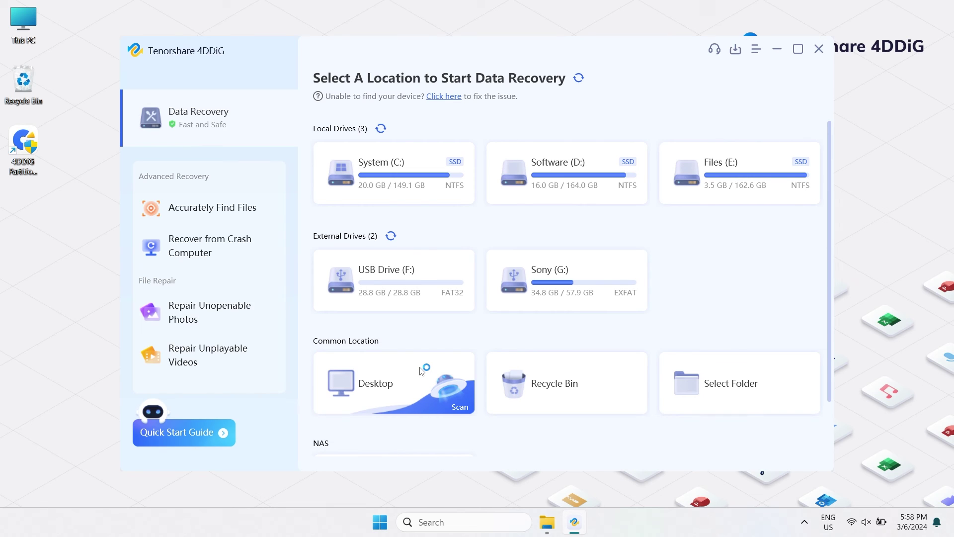
pyautogui.moveTo(394, 279)
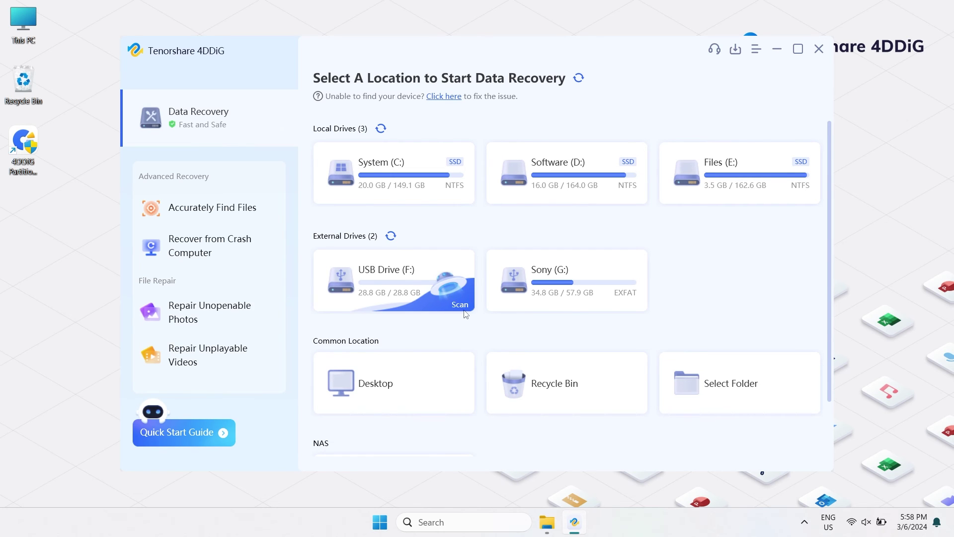
# Scan USB Drive (F:) and tick four found JPG photos and one MOV video.
pyautogui.click(465, 311)
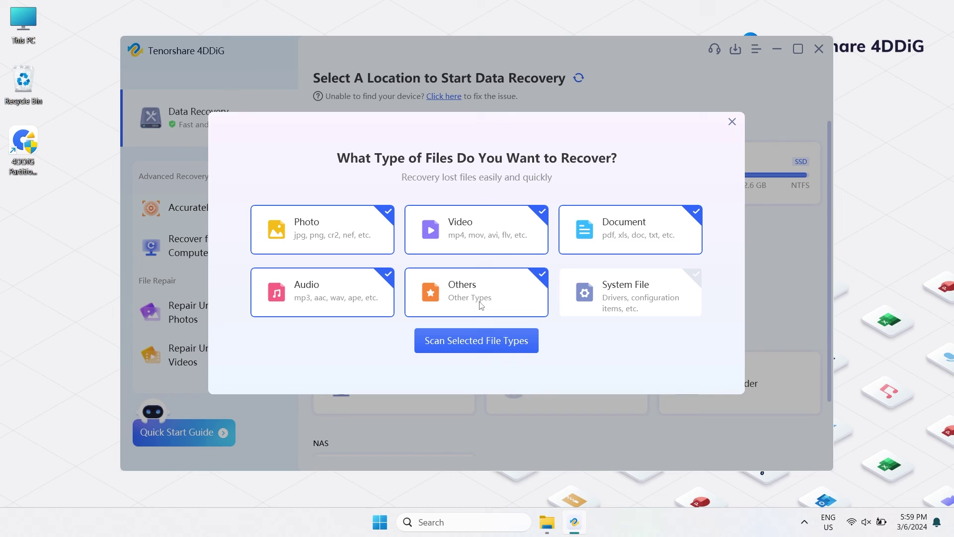
pyautogui.click(503, 345)
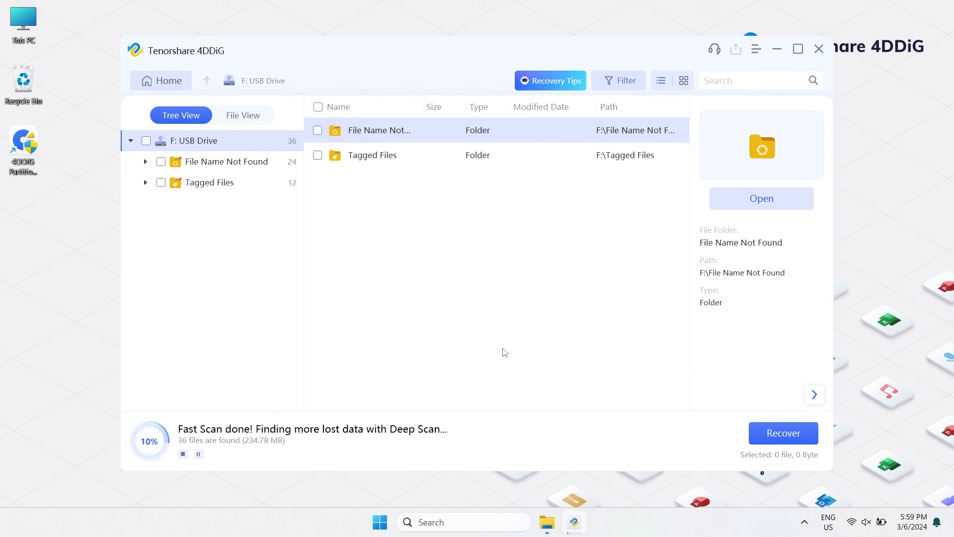
pyautogui.click(251, 115)
pyautogui.click(211, 169)
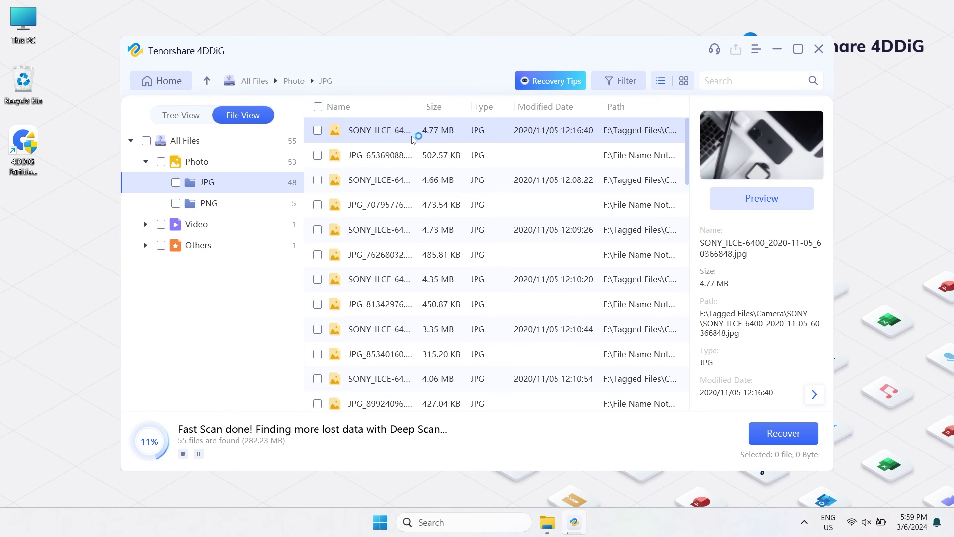
pyautogui.click(766, 91)
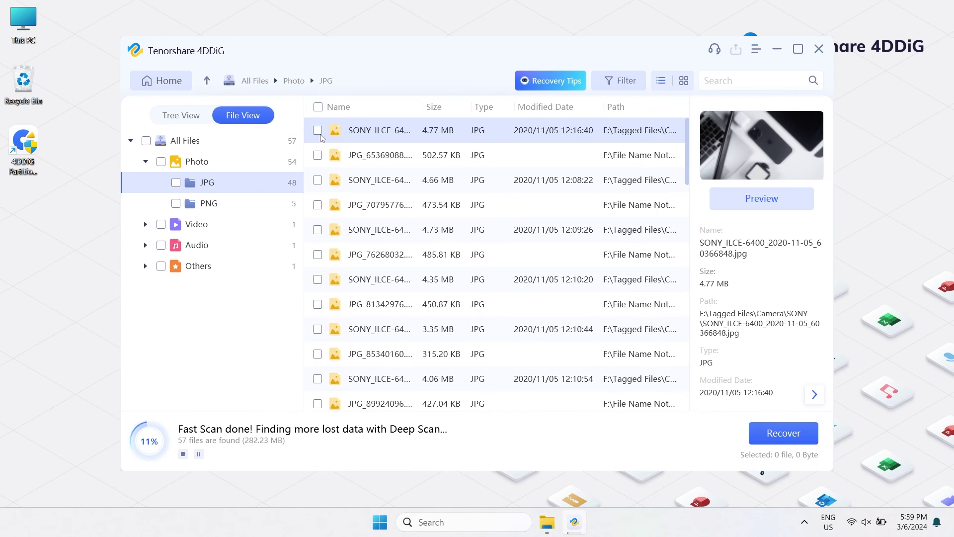
pyautogui.click(318, 131)
pyautogui.click(318, 155)
pyautogui.click(317, 180)
pyautogui.click(318, 205)
pyautogui.click(196, 266)
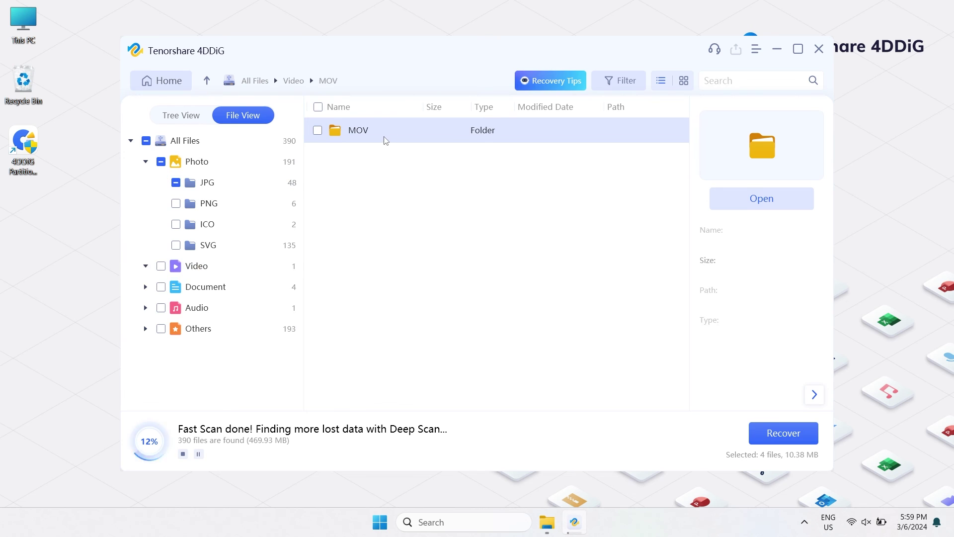
pyautogui.doubleClick(386, 130)
pyautogui.click(318, 131)
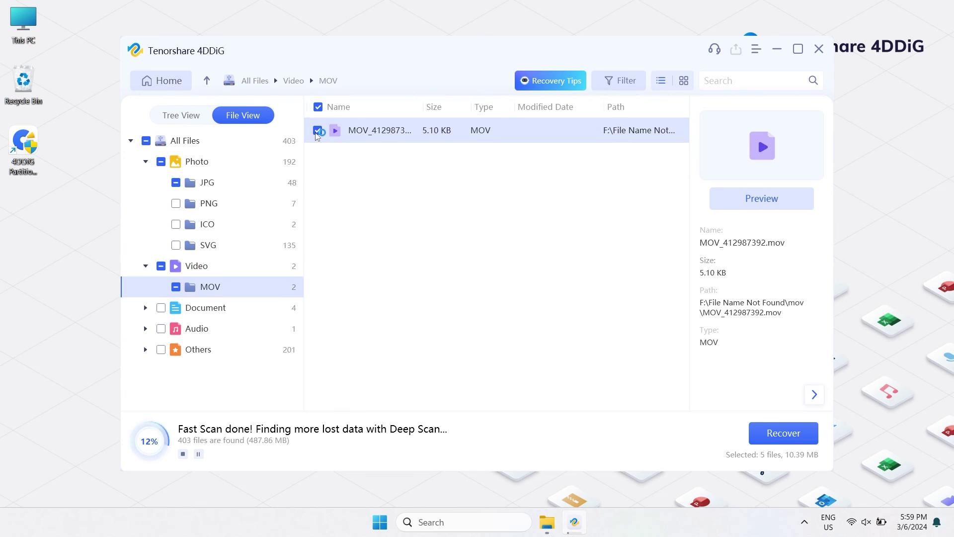
# Recover the ticked files into a new folder on USB Drive (F:), accepting the warnings.
pyautogui.click(783, 437)
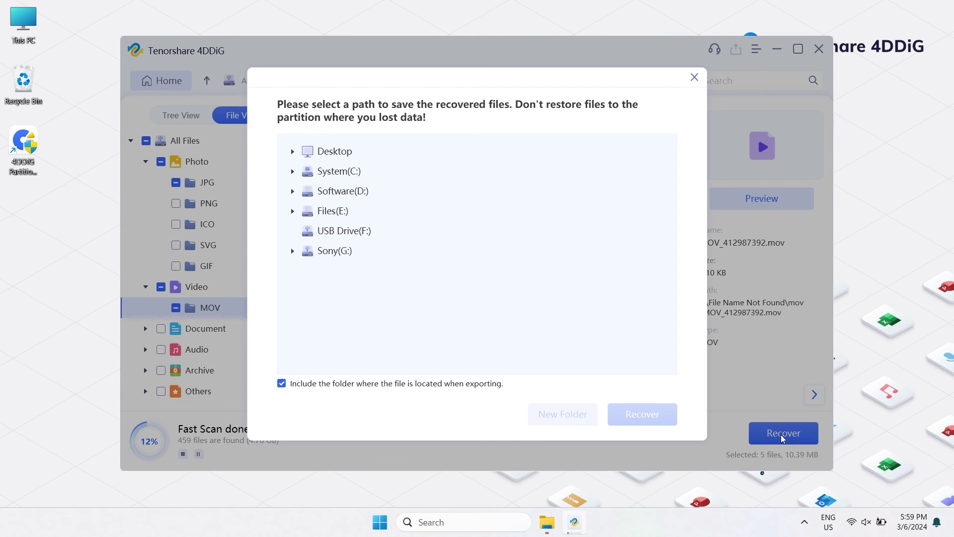
pyautogui.click(334, 232)
pyautogui.click(565, 417)
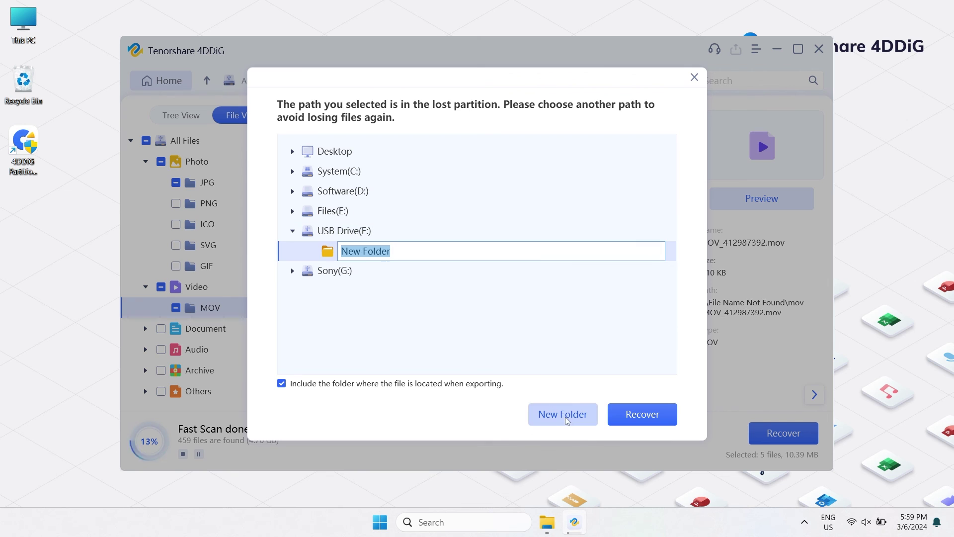
pyautogui.click(646, 421)
pyautogui.click(574, 282)
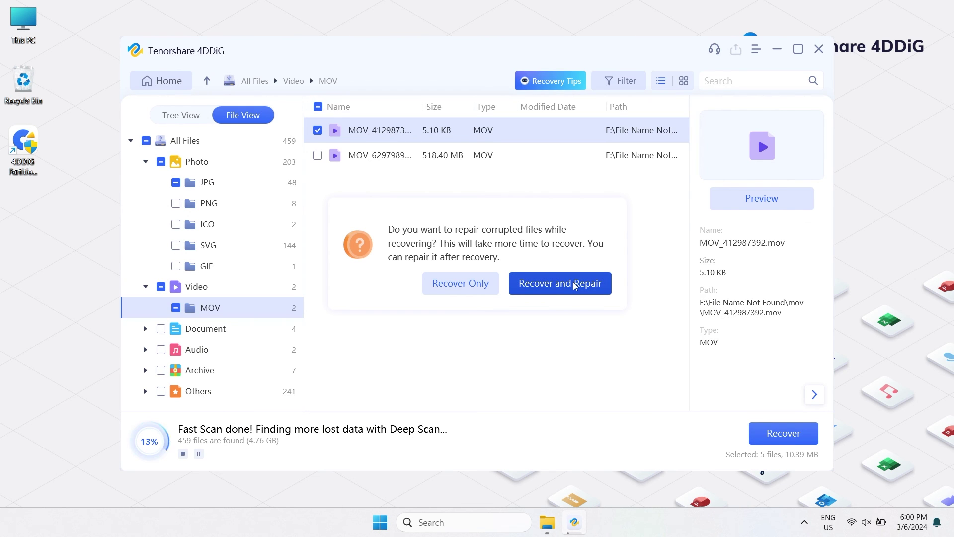
pyautogui.click(574, 284)
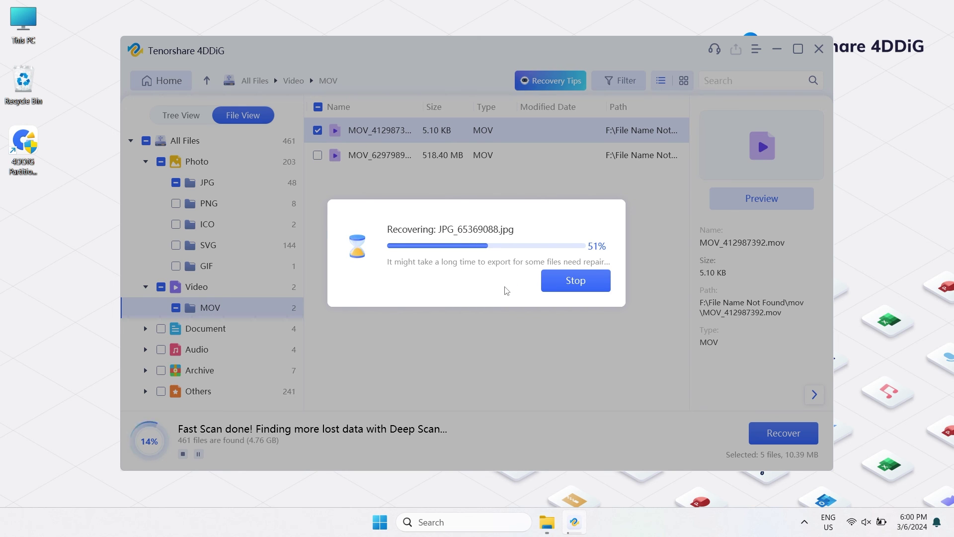
pyautogui.click(462, 304)
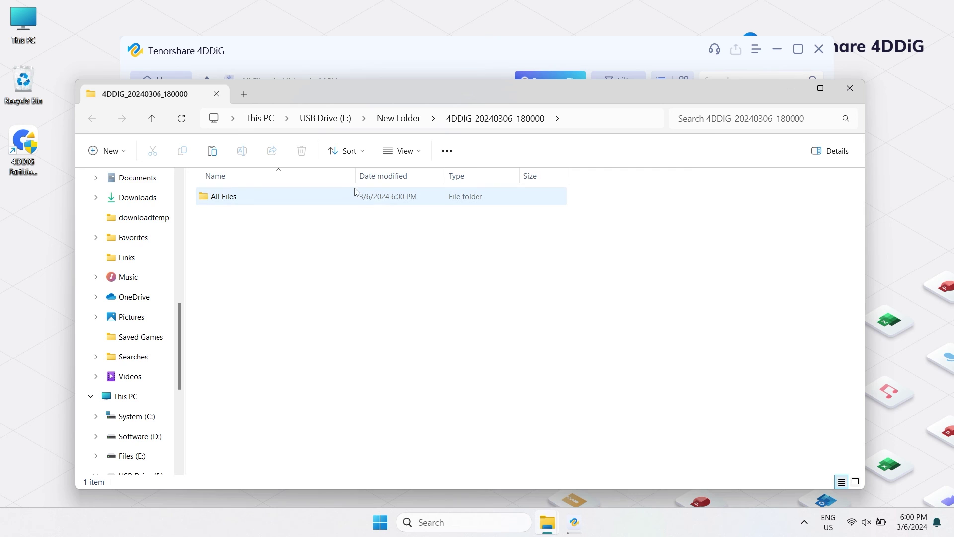
# Browse into All Files\Photo\JPG, toggle Large icons and back to Details, and select JPG_65369088.
pyautogui.doubleClick(351, 195)
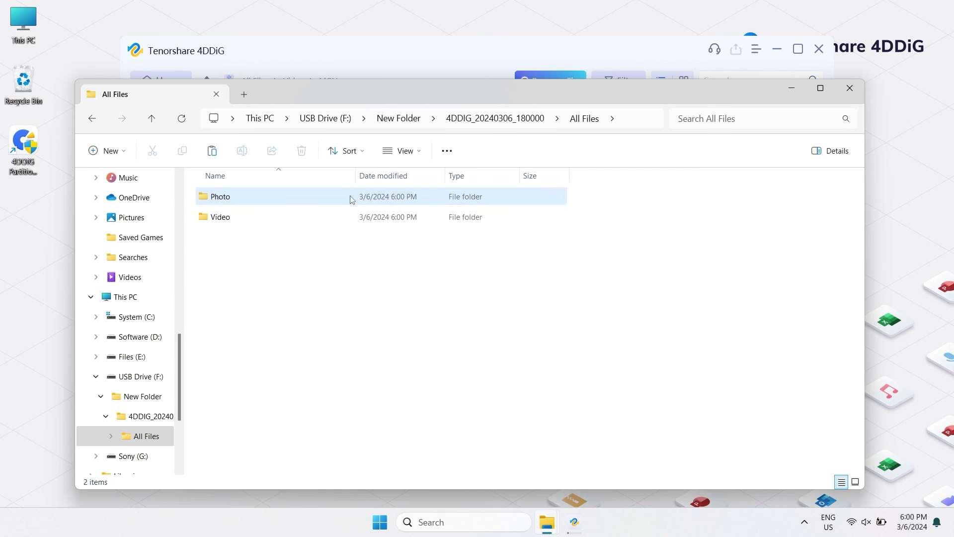
pyautogui.doubleClick(350, 198)
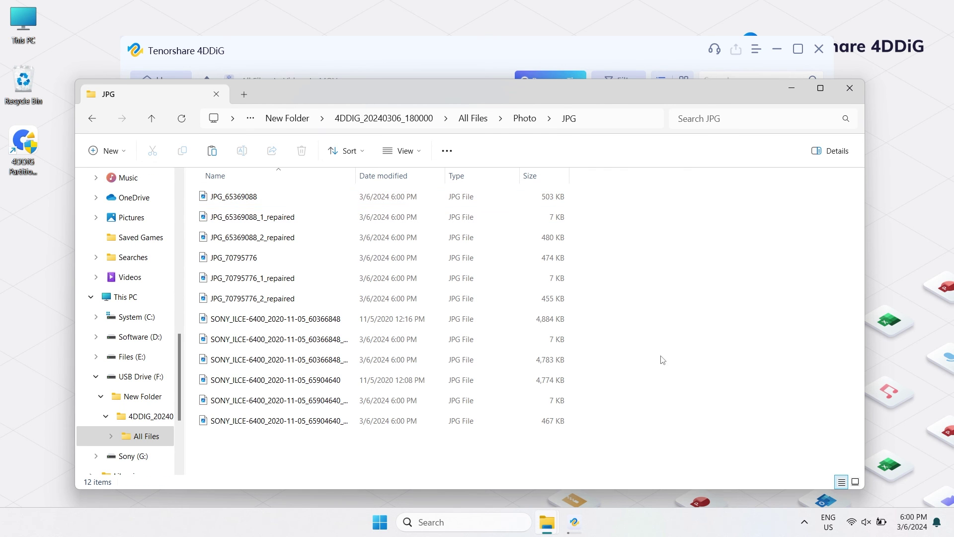
pyautogui.click(855, 481)
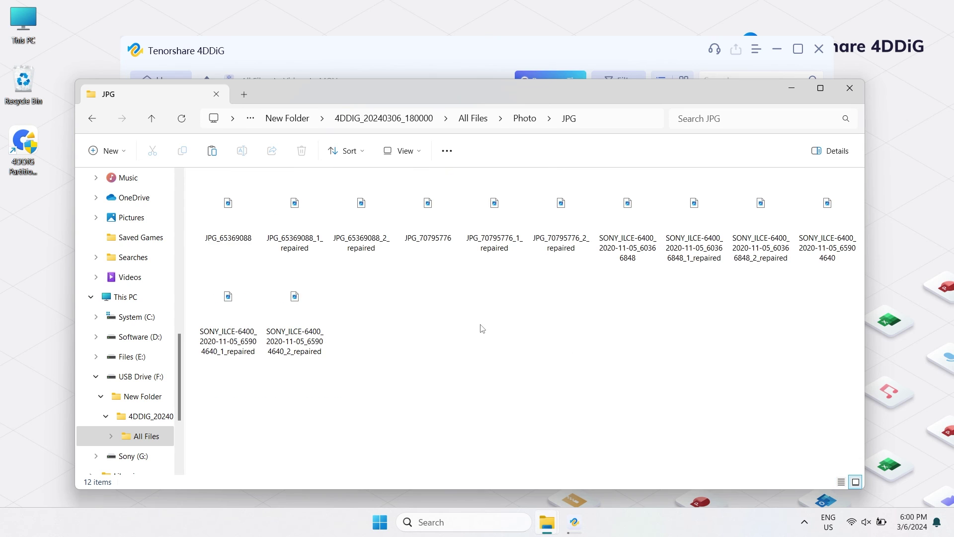
pyautogui.click(841, 481)
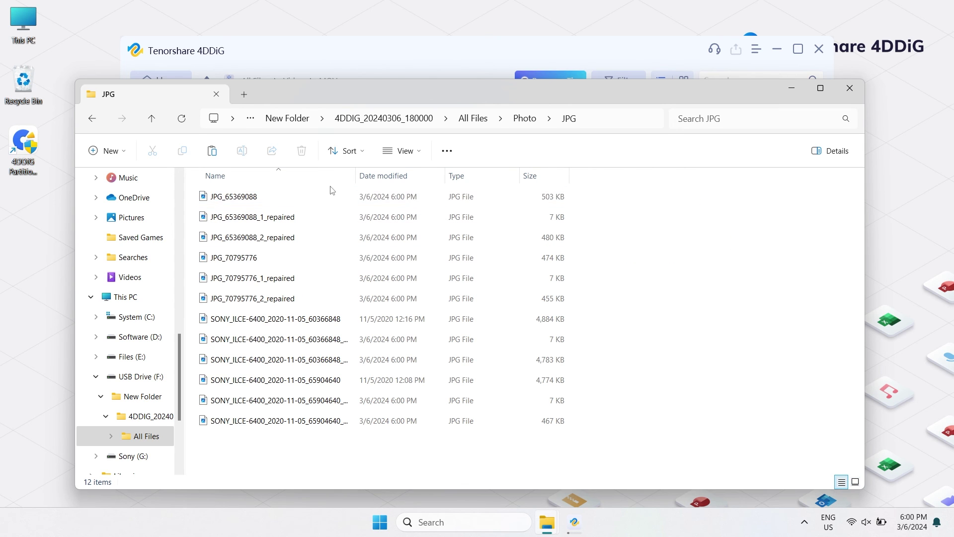
pyautogui.click(286, 201)
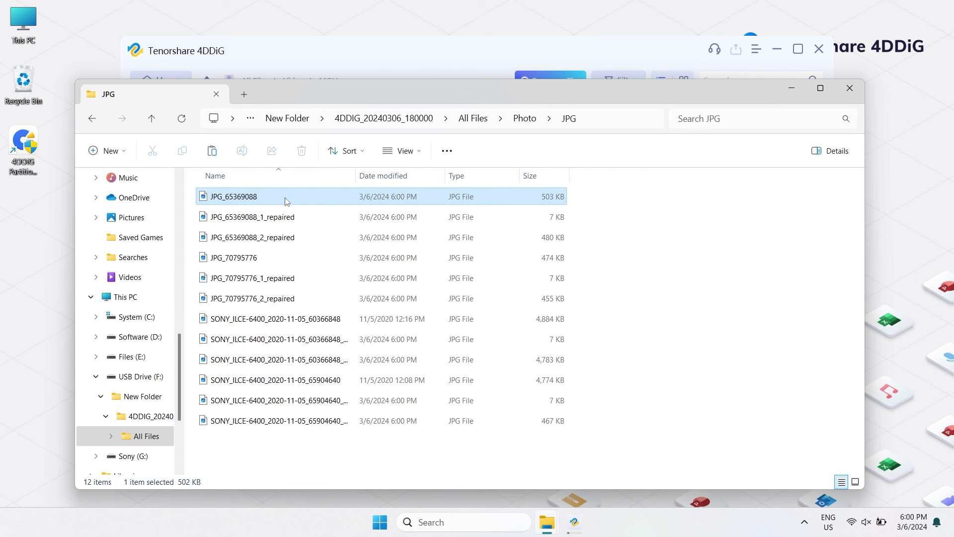